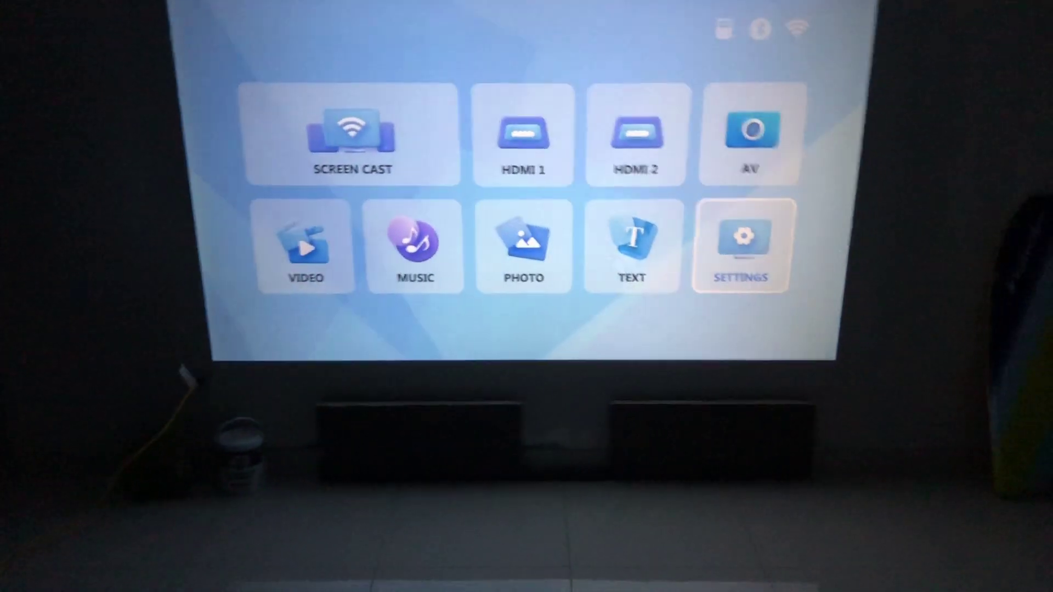
- Browse the AV, screen casting and HDMI 1 input source tiles on the home menu
key("Up")
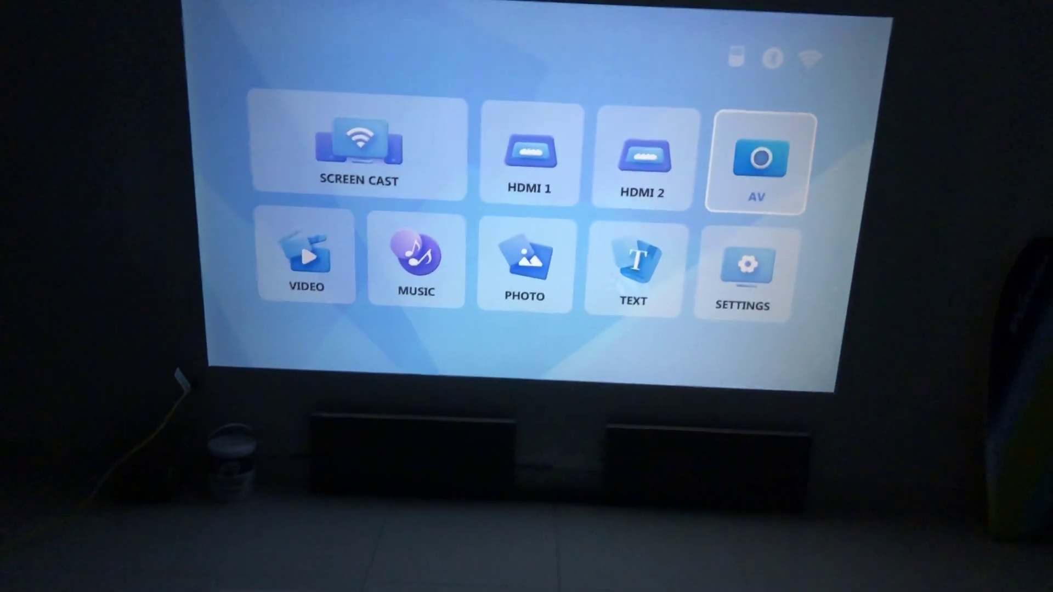
key("Left")
key("Left")
key("Left")
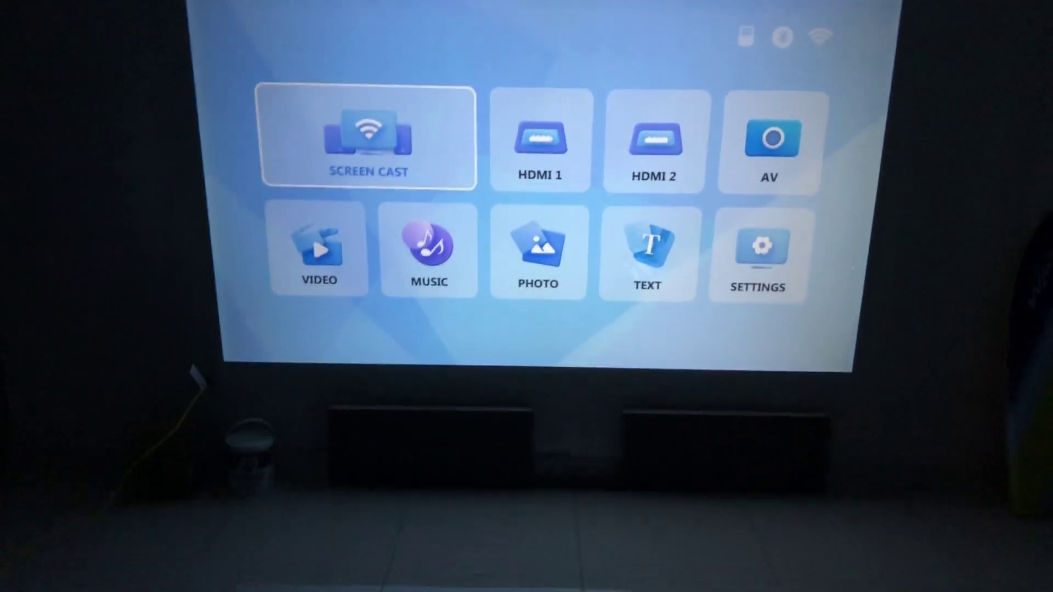
key("Right")
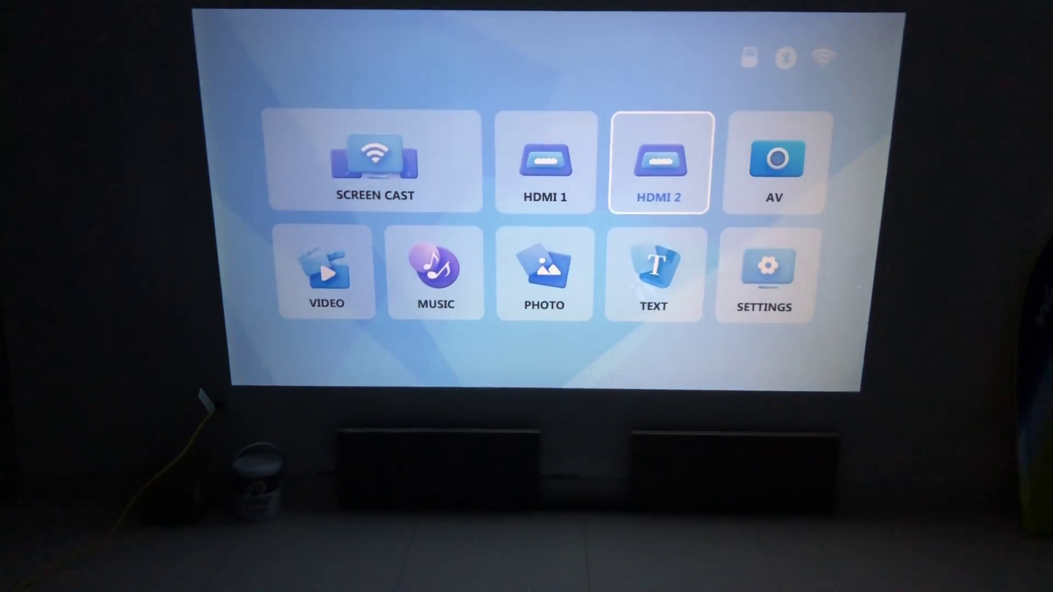
key("Left")
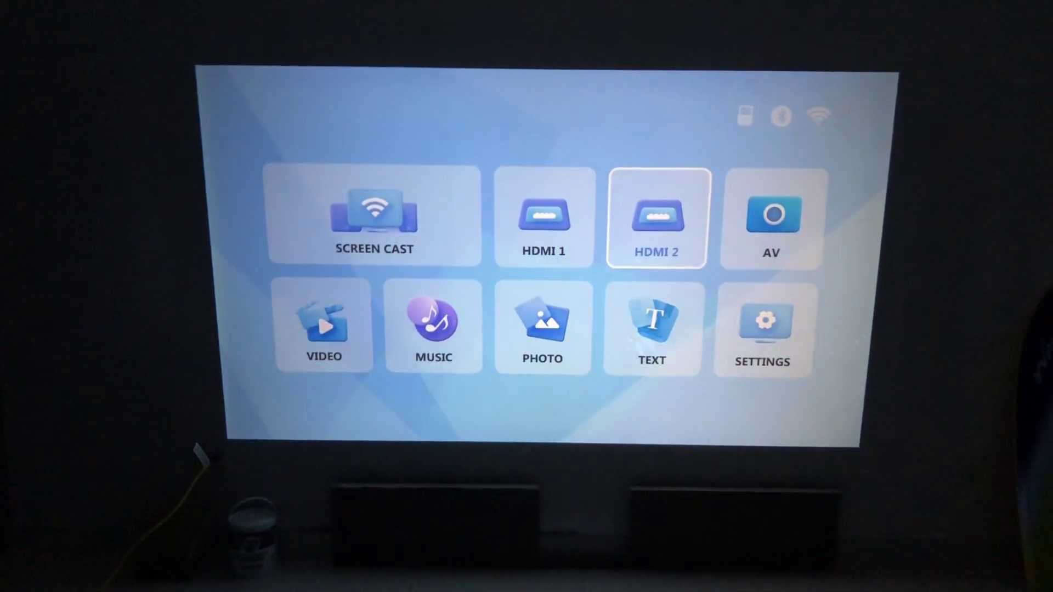
- Move past the video, music and photo tiles and open Settings on the Picture page
key("Right")
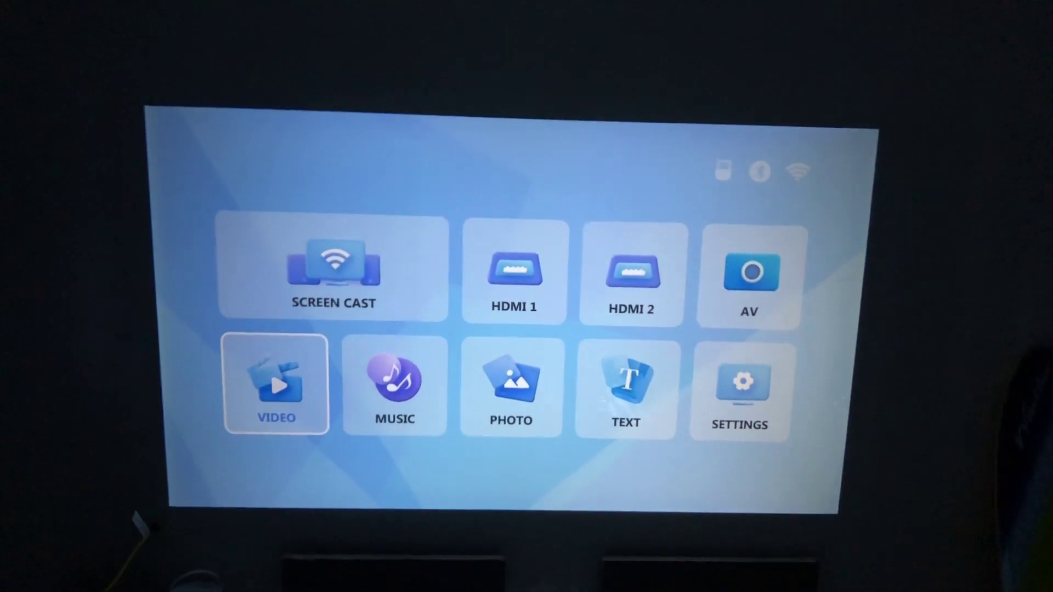
key("Right")
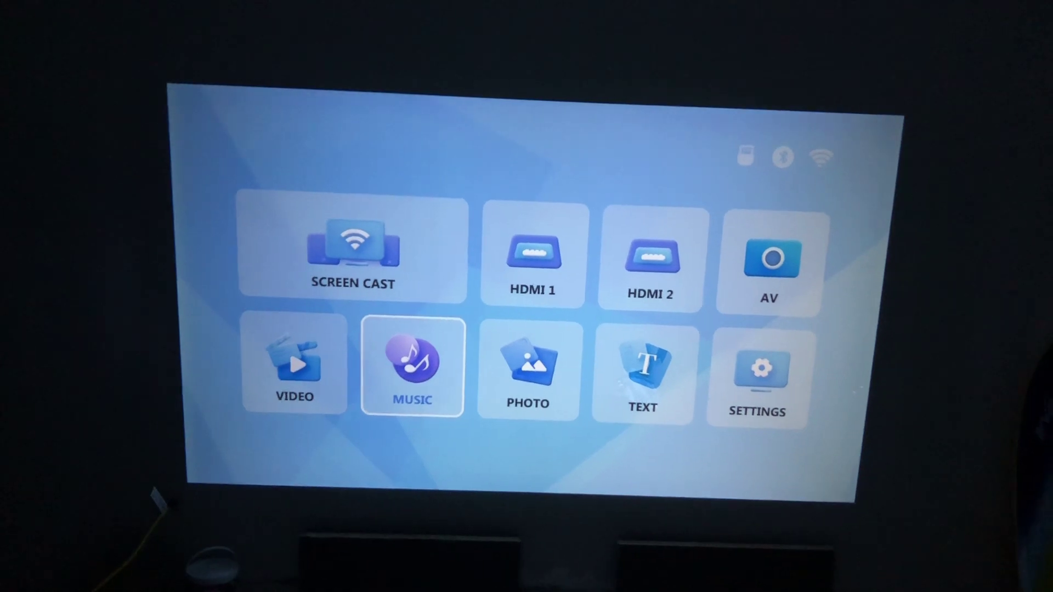
key("Right")
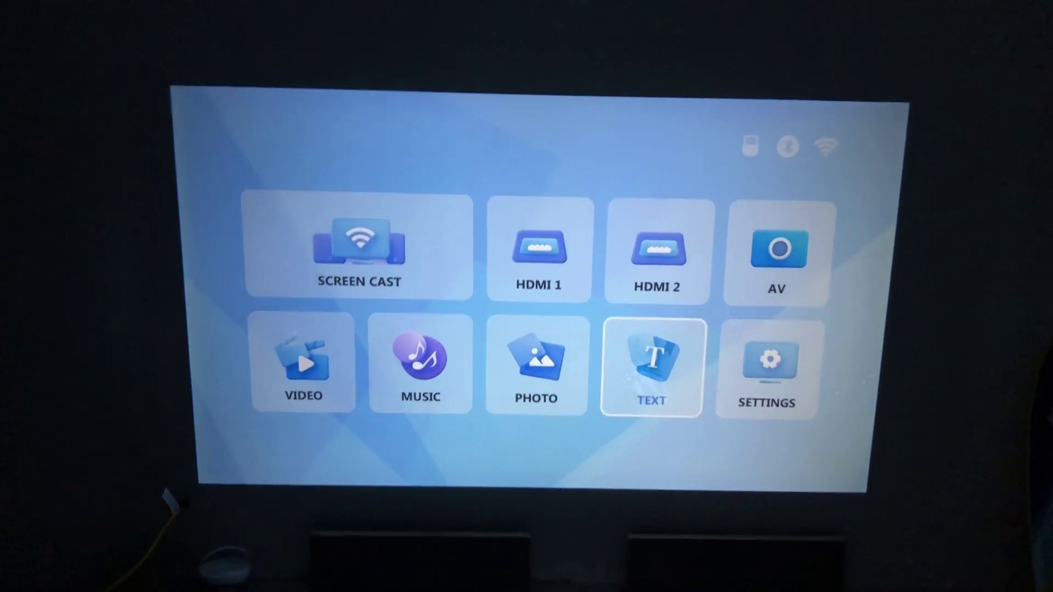
key("Right")
key("Left")
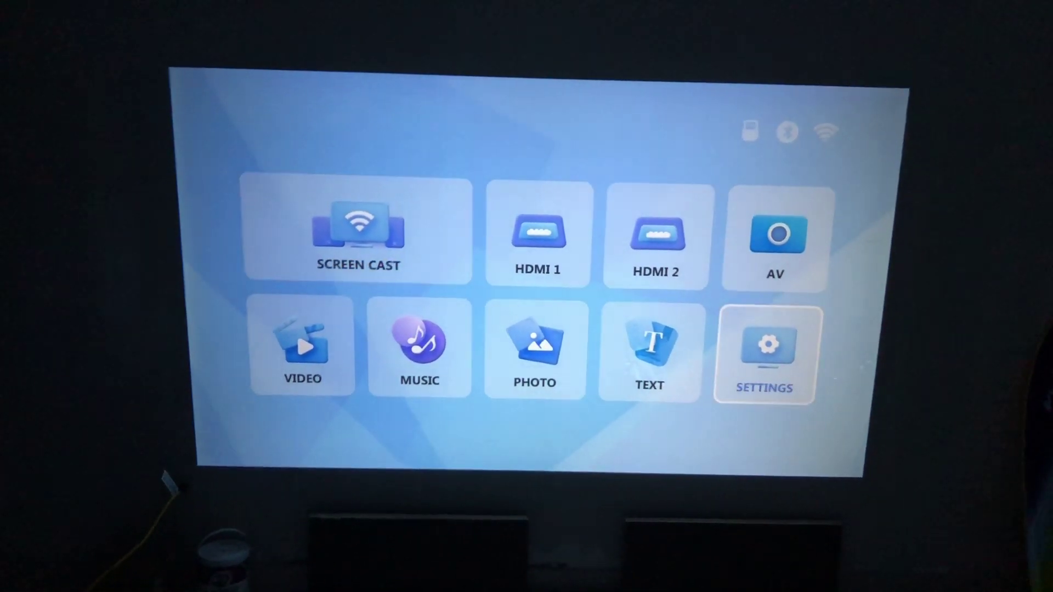
key("Return")
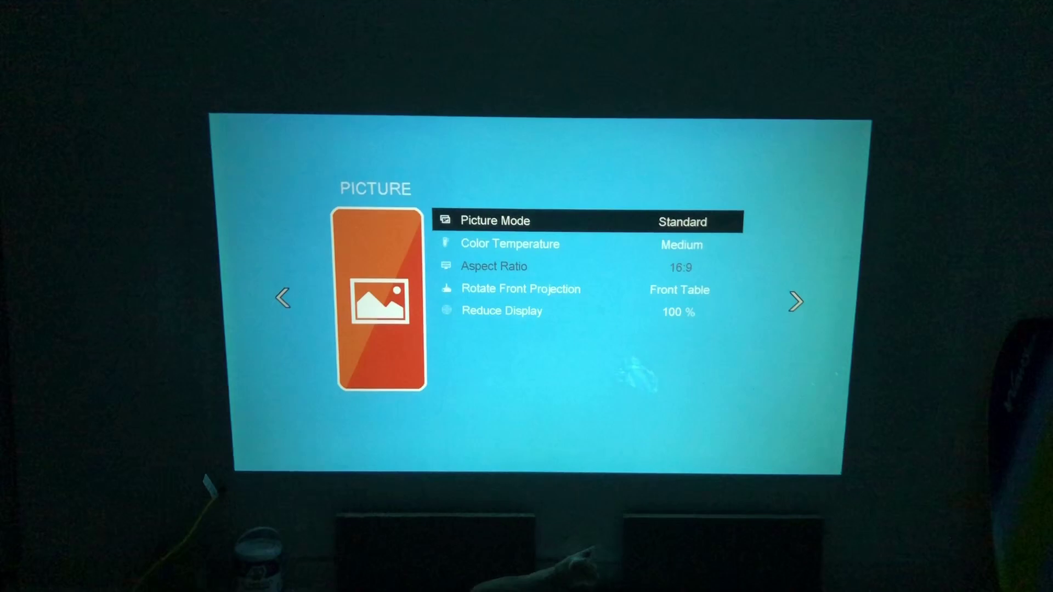
key("Return")
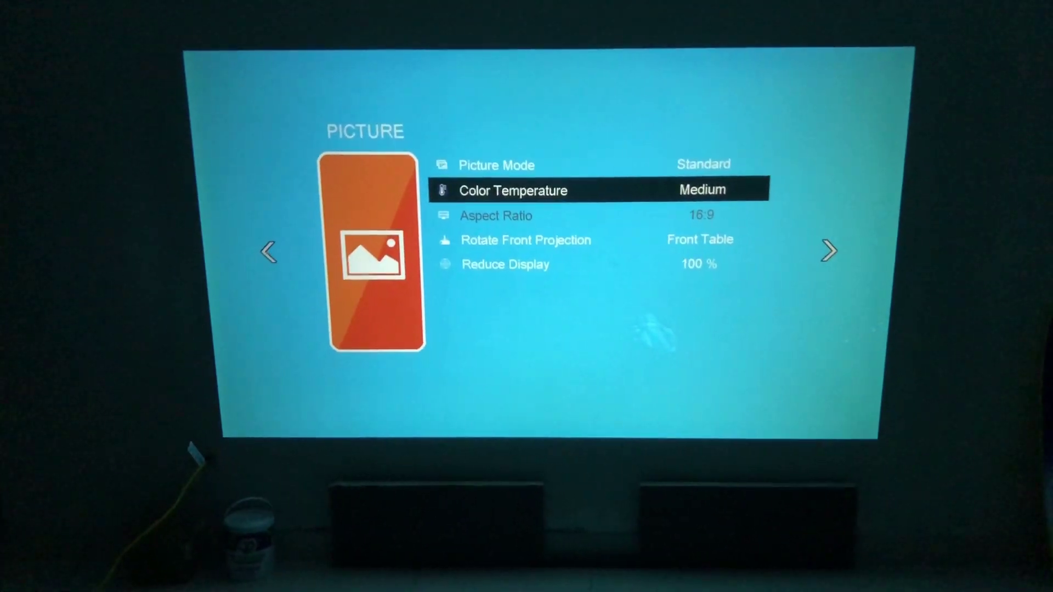
key("Down")
key("Down")
key("Up")
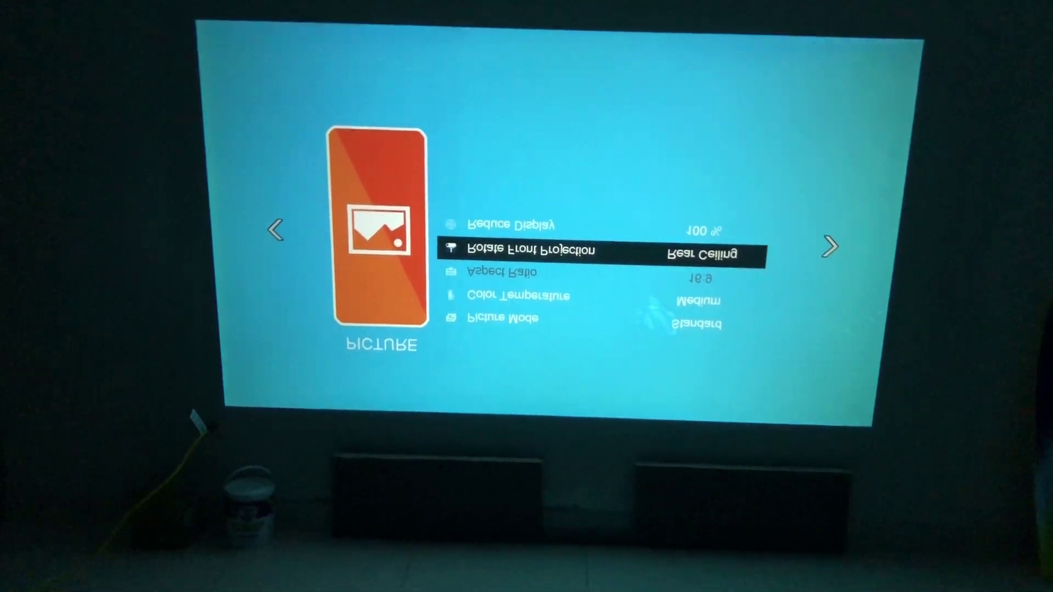
key("Left")
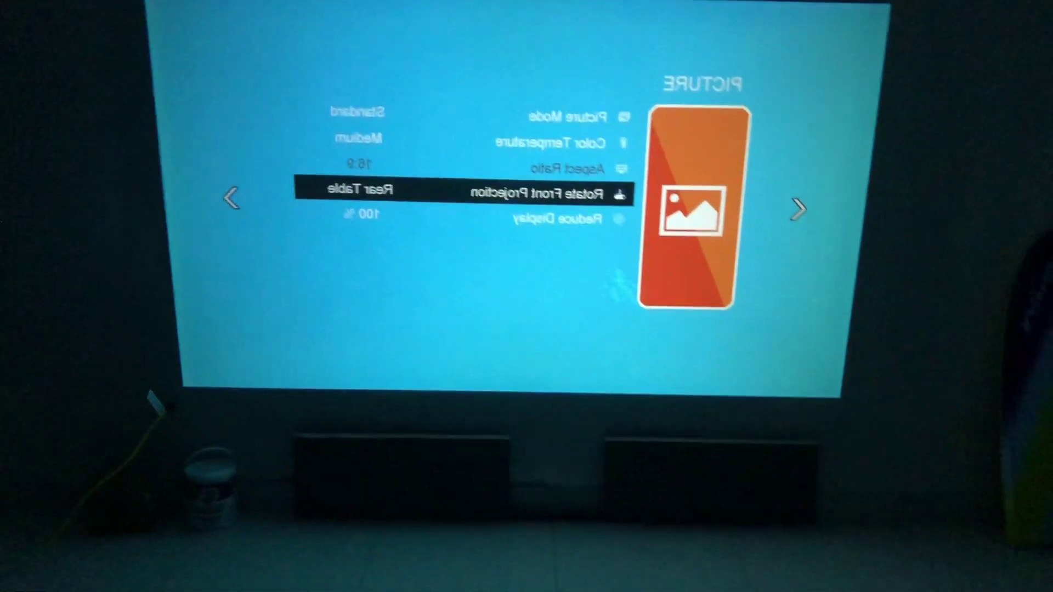
key("Right")
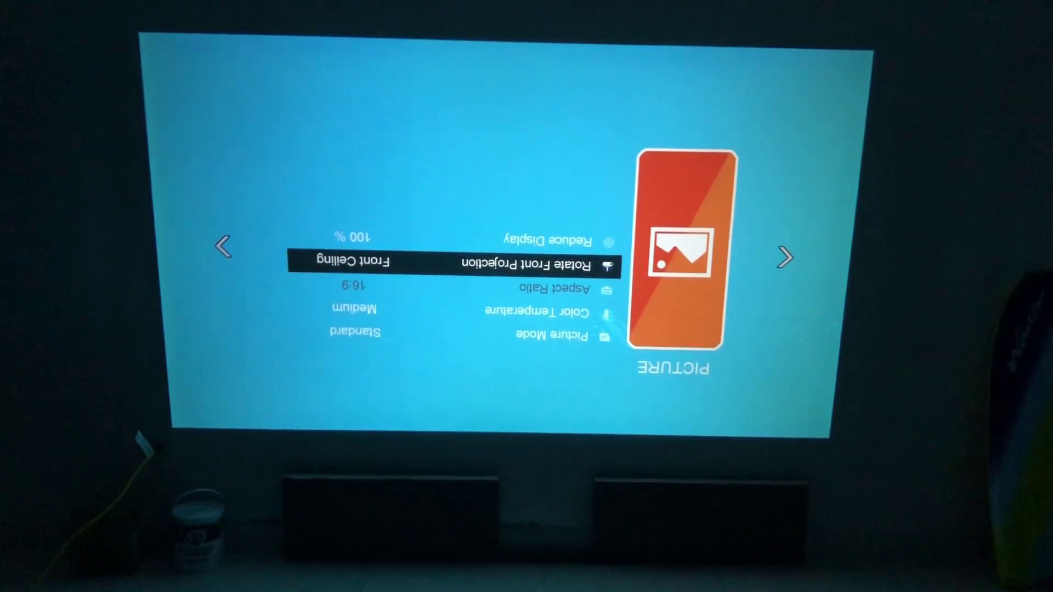
key("Right")
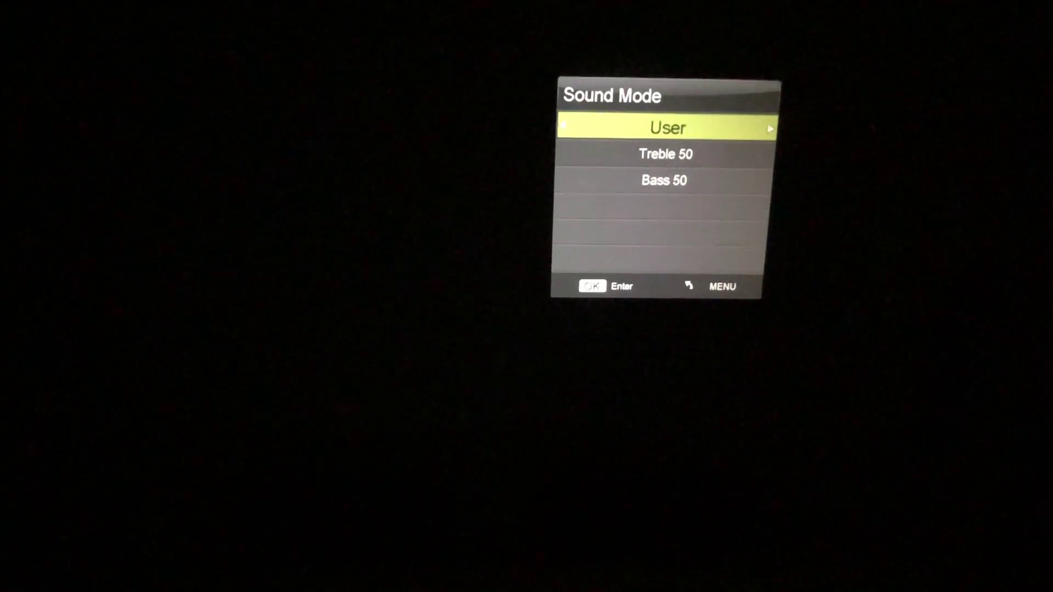
- Set sound mode to User, then on the Time page keep the sleep timer Off
key("Escape")
key("Right")
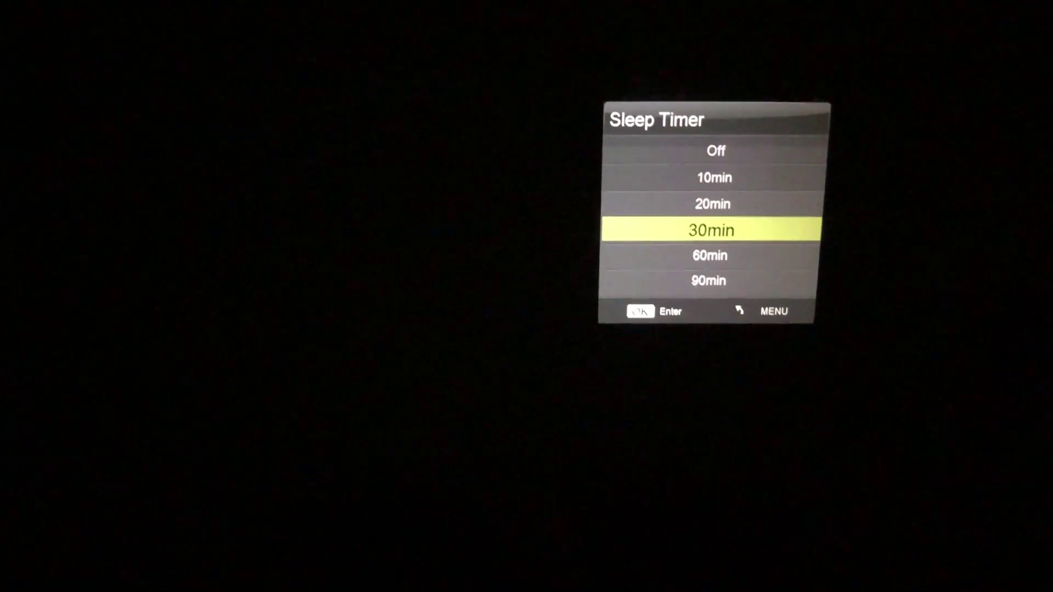
key("Down")
key("Down")
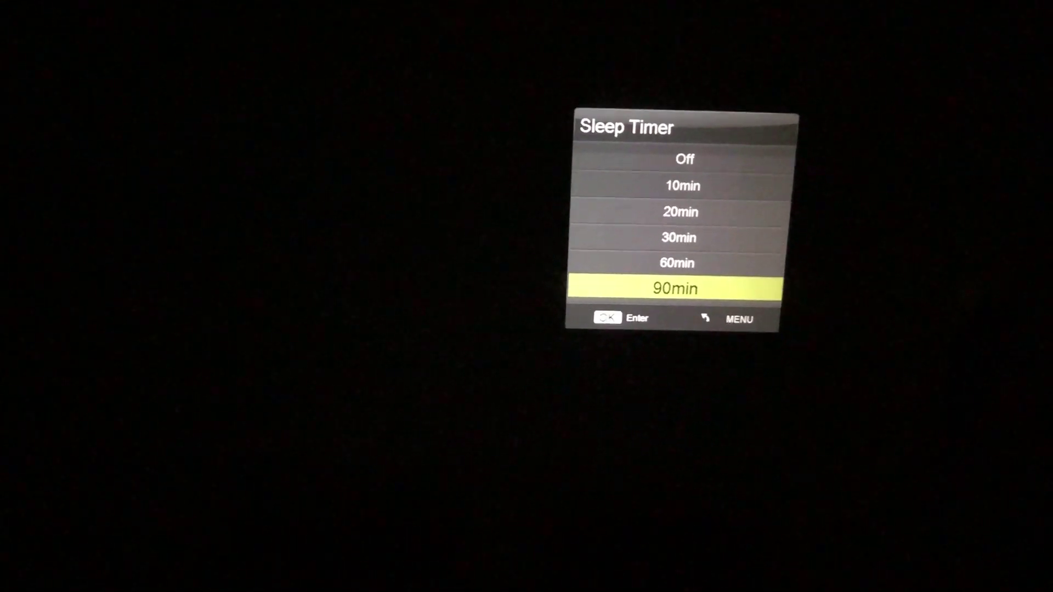
key("Up")
key("Up")
key("Up")
key("Up")
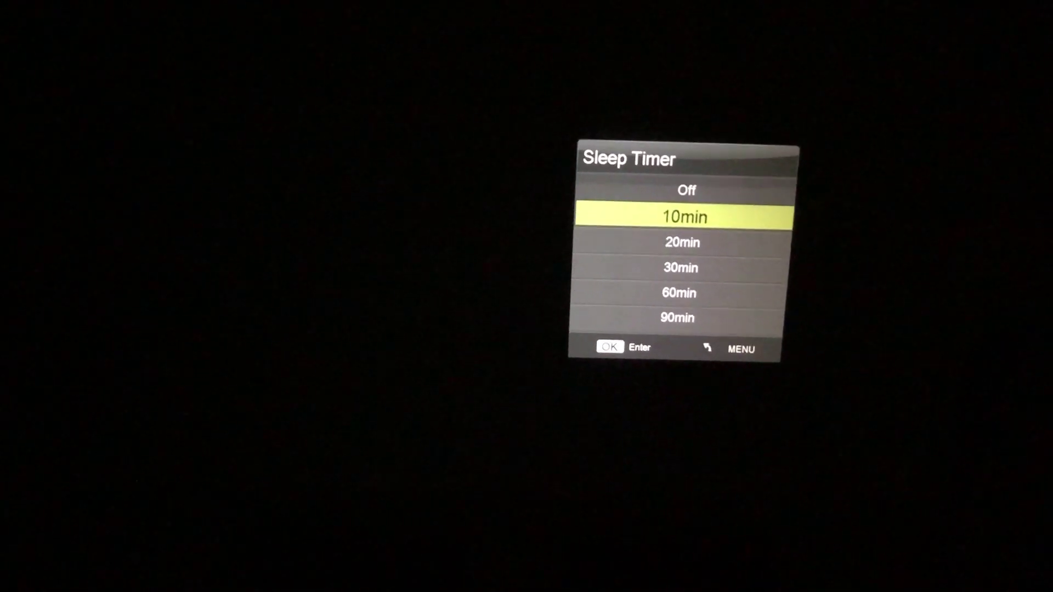
key("Return")
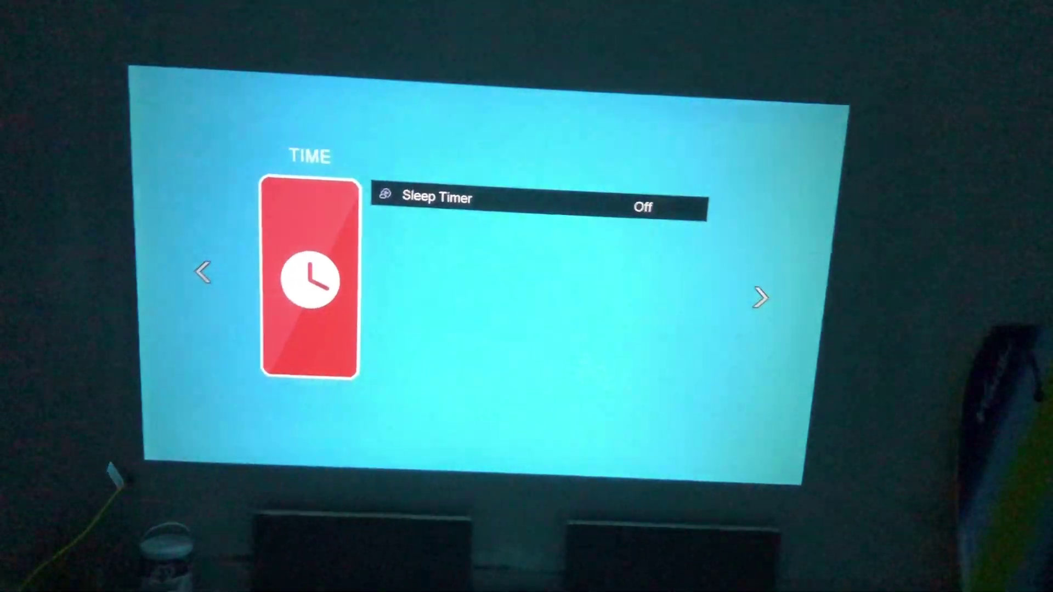
- On the Option page keep English as OSD language and switch Bluetooth On
key("Right")
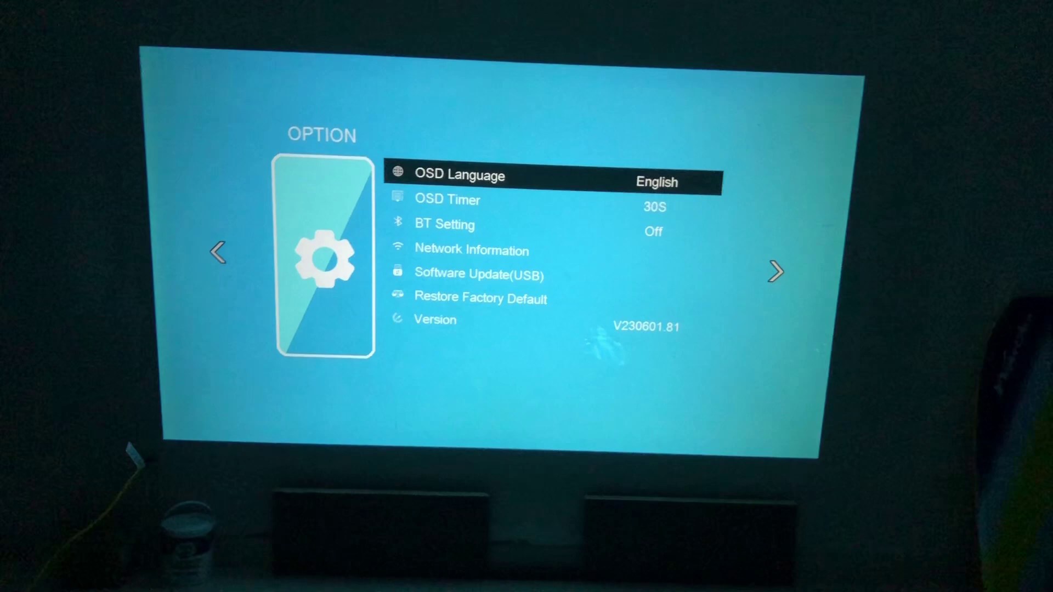
key("Down")
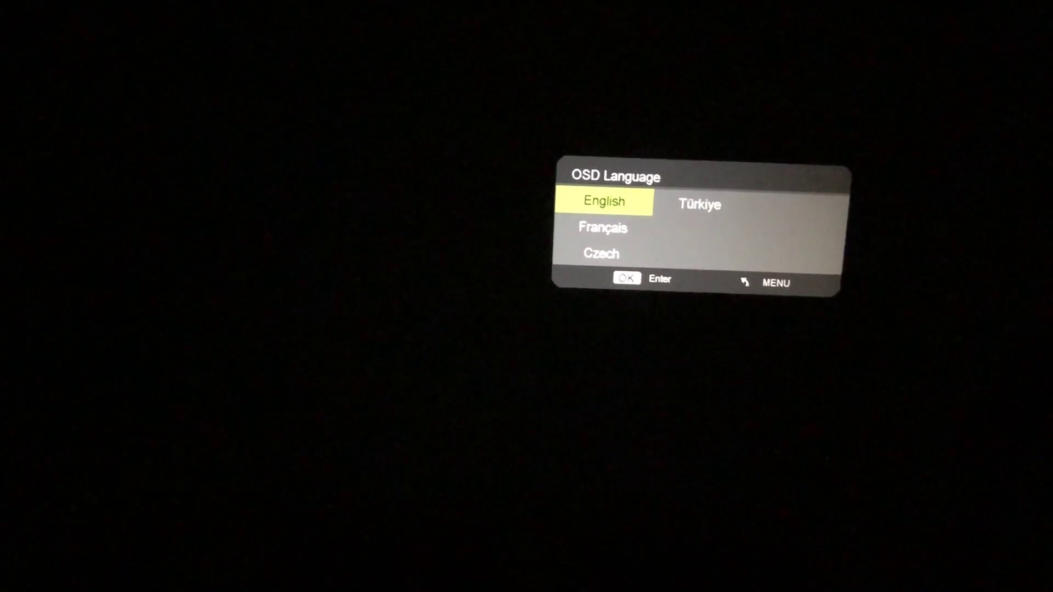
key("Return")
key("Down")
key("Down")
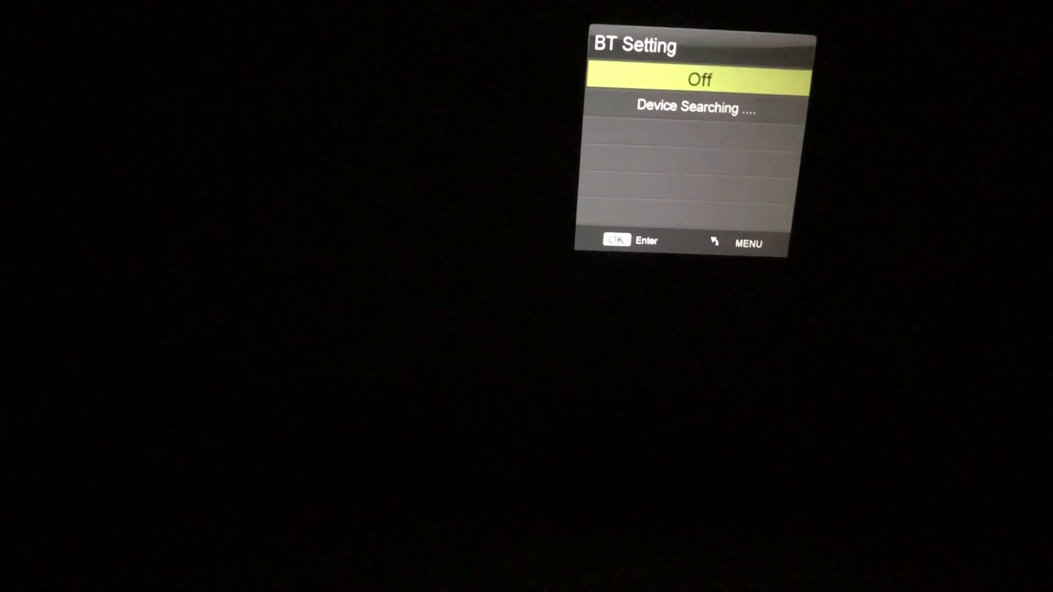
key("Escape")
- Review the Network Information, Software Update(USB) and Restore Factory Default options
key("Down")
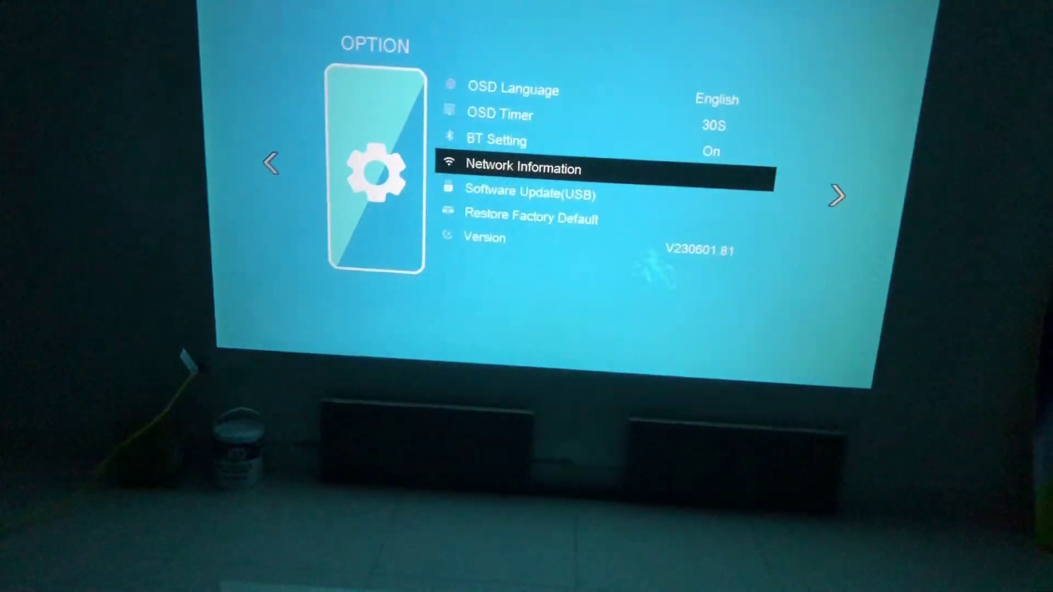
key("Down")
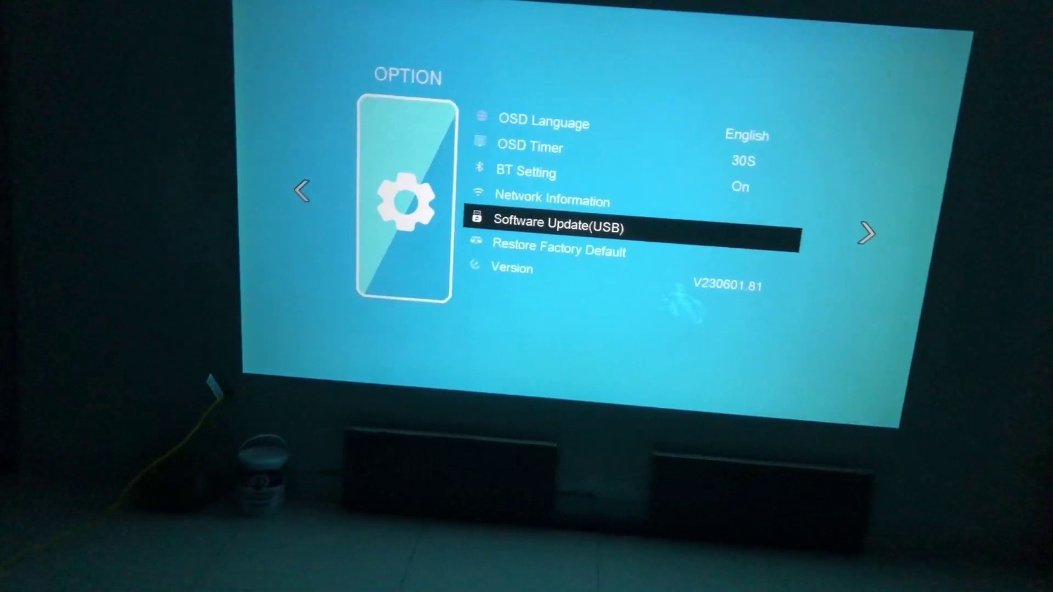
key("Down")
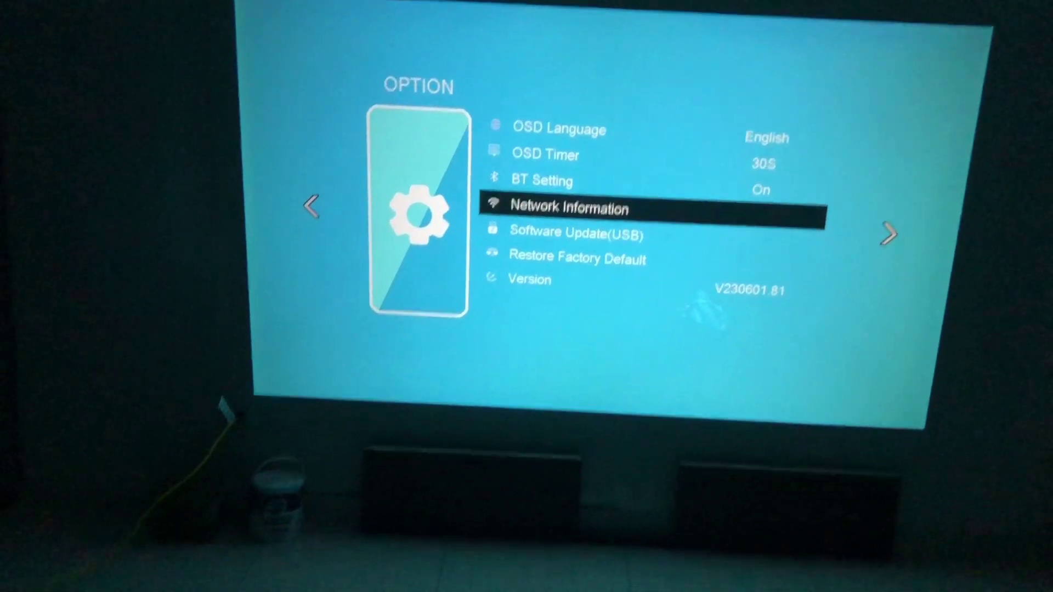
key("Right")
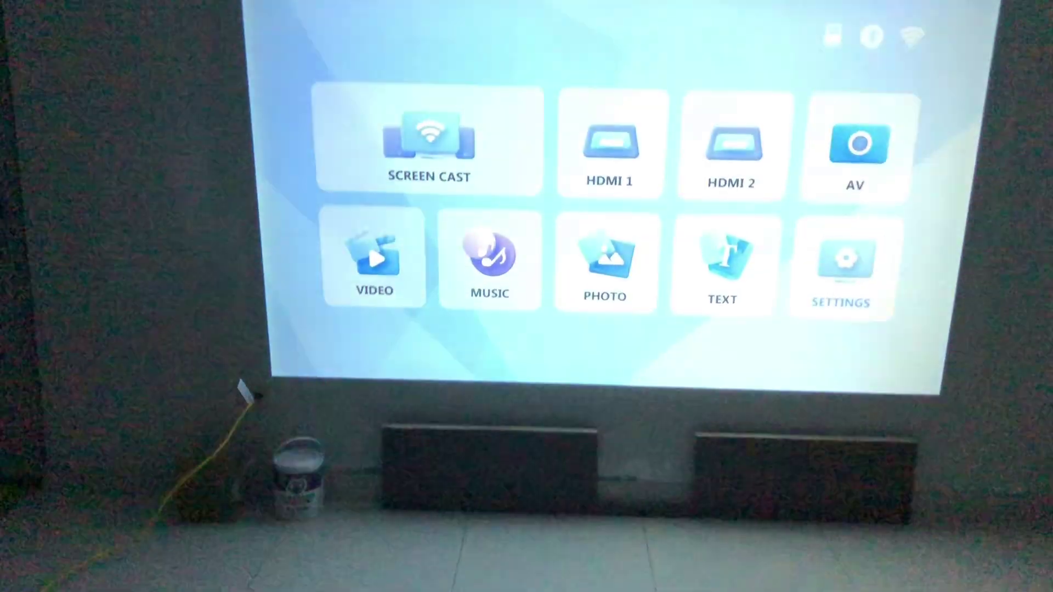
key("Up")
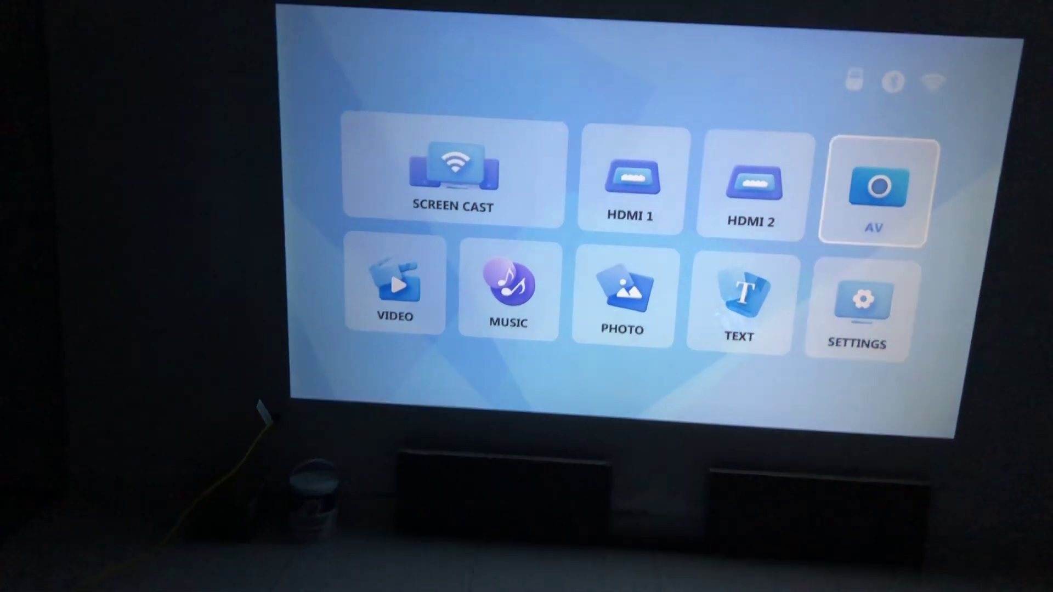
key("Left")
key("Left")
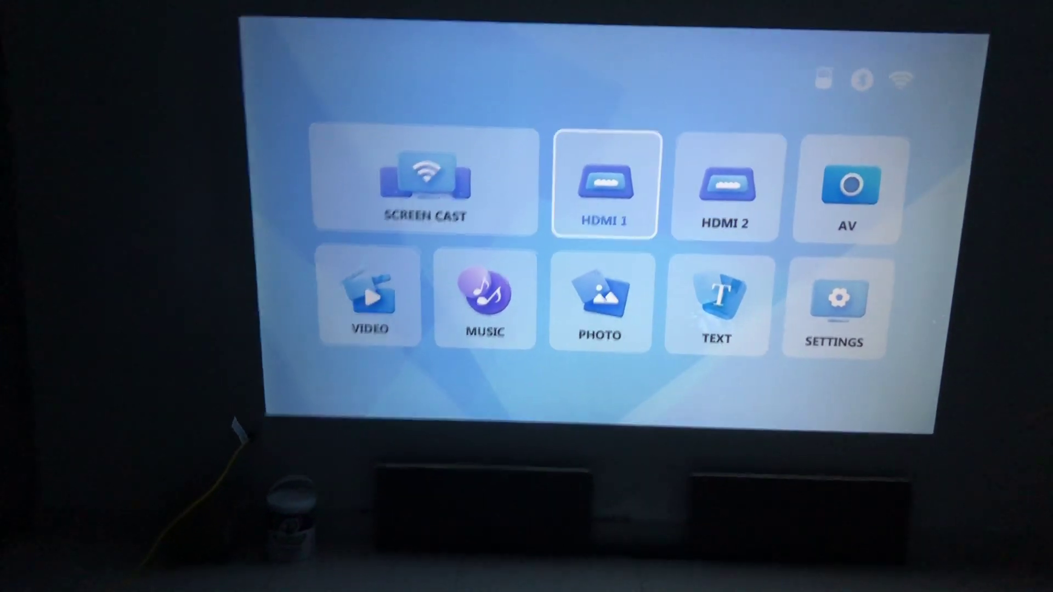
key("Left")
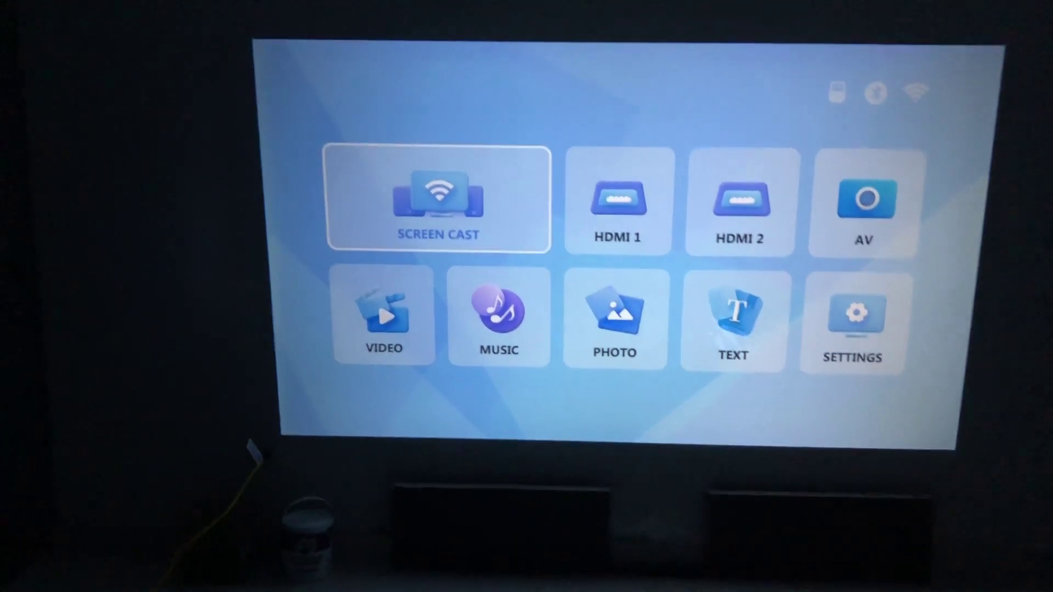
key("Down")
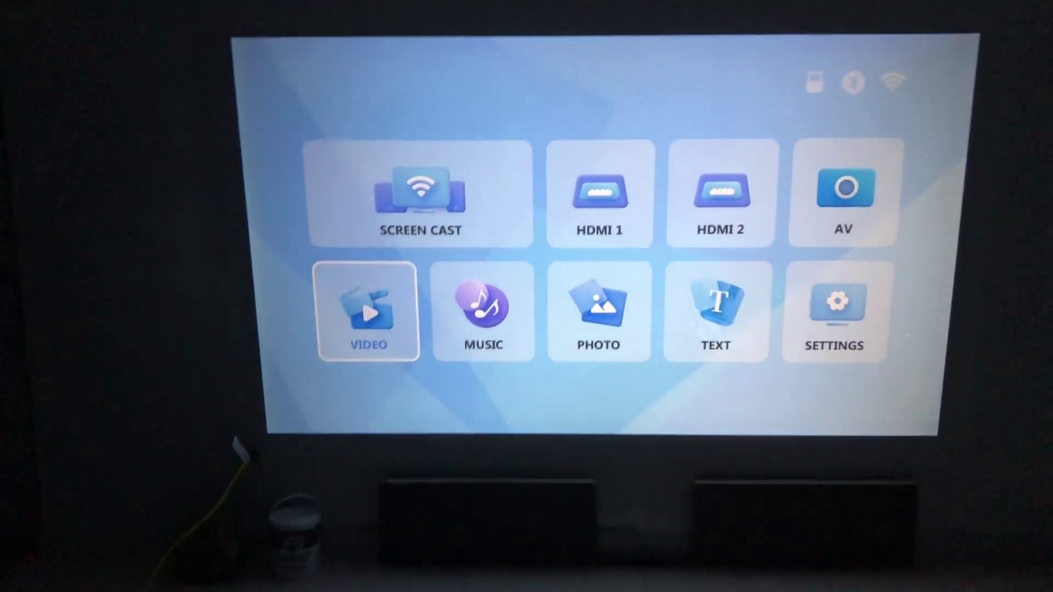
key("Right")
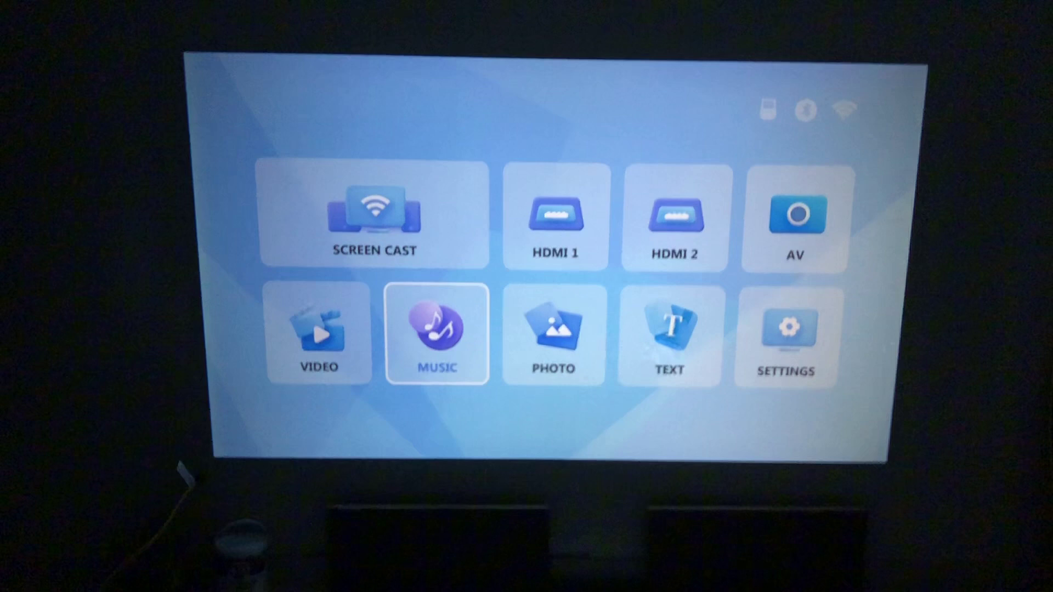
key("Up")
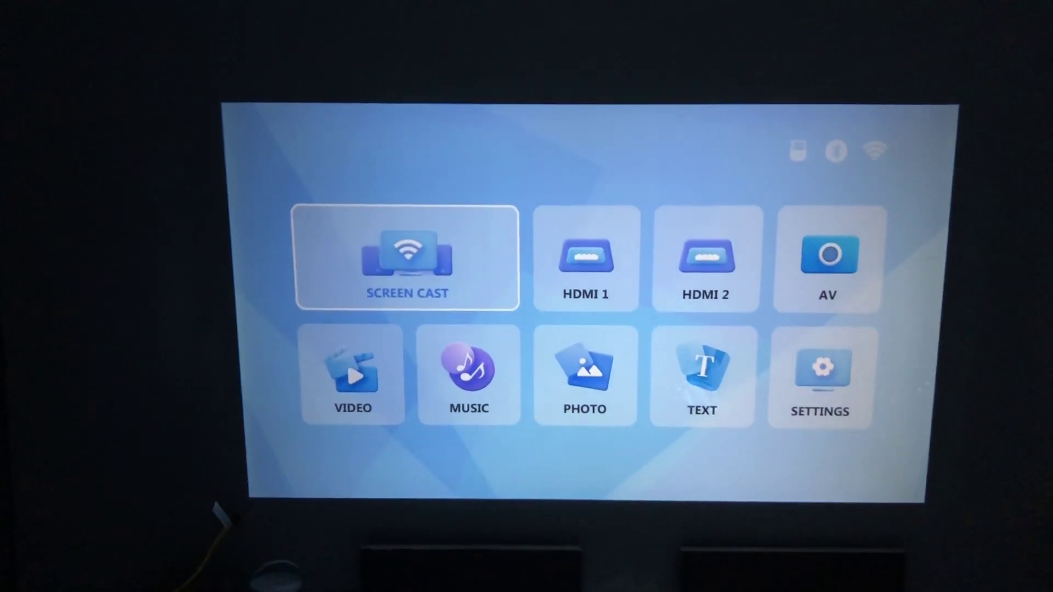
key("Right")
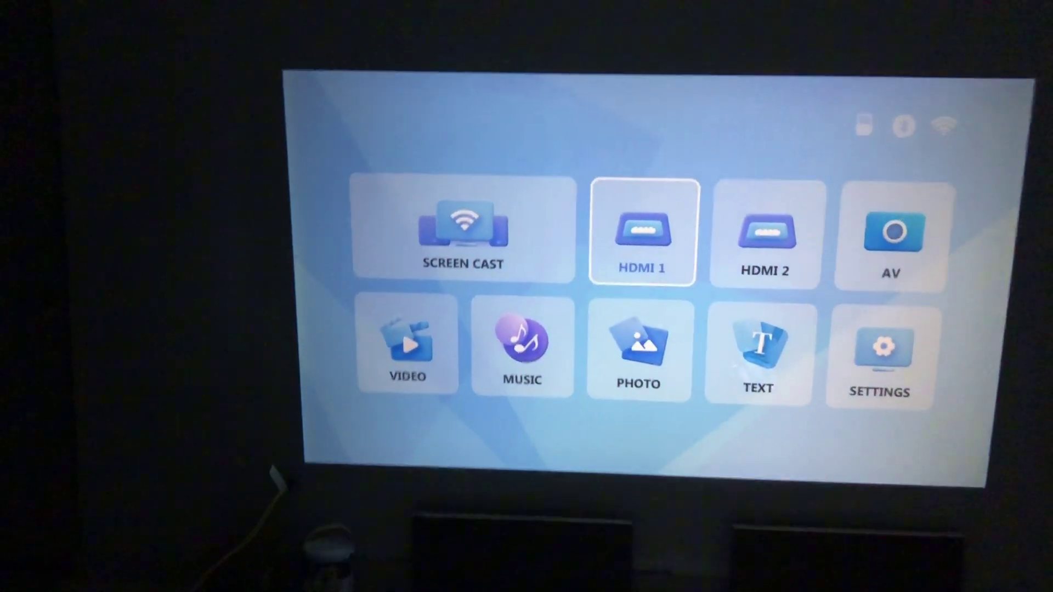